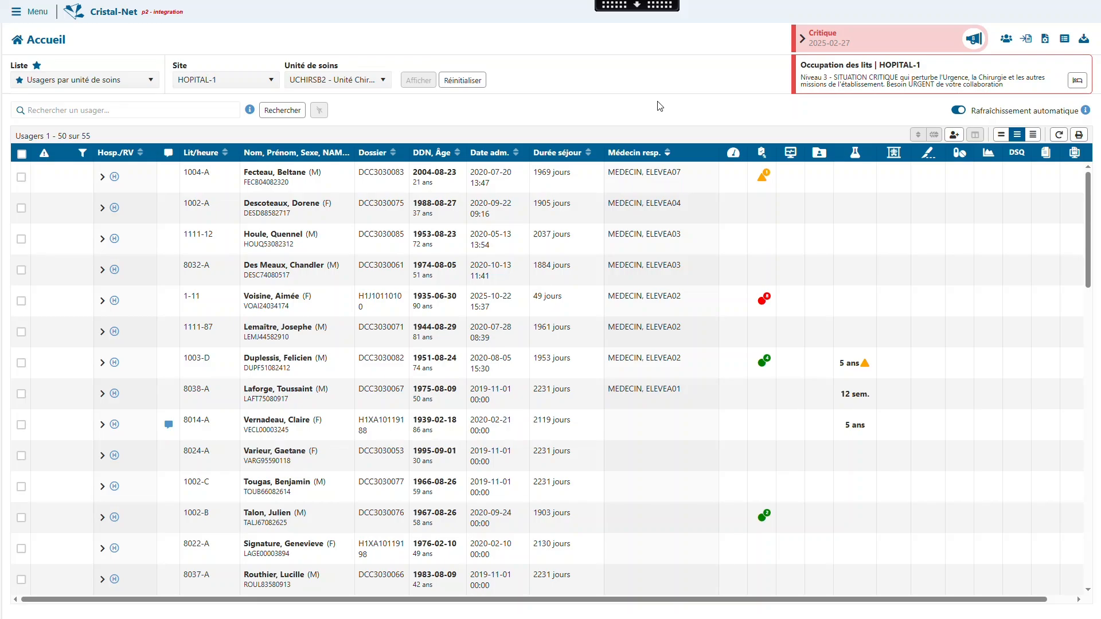
- Open the work lists (Listes de travail) of the patient in bed 1004-A, starting from the pending prescriptions indicator
{"action": "mouse_move", "coordinate": [765, 181]}
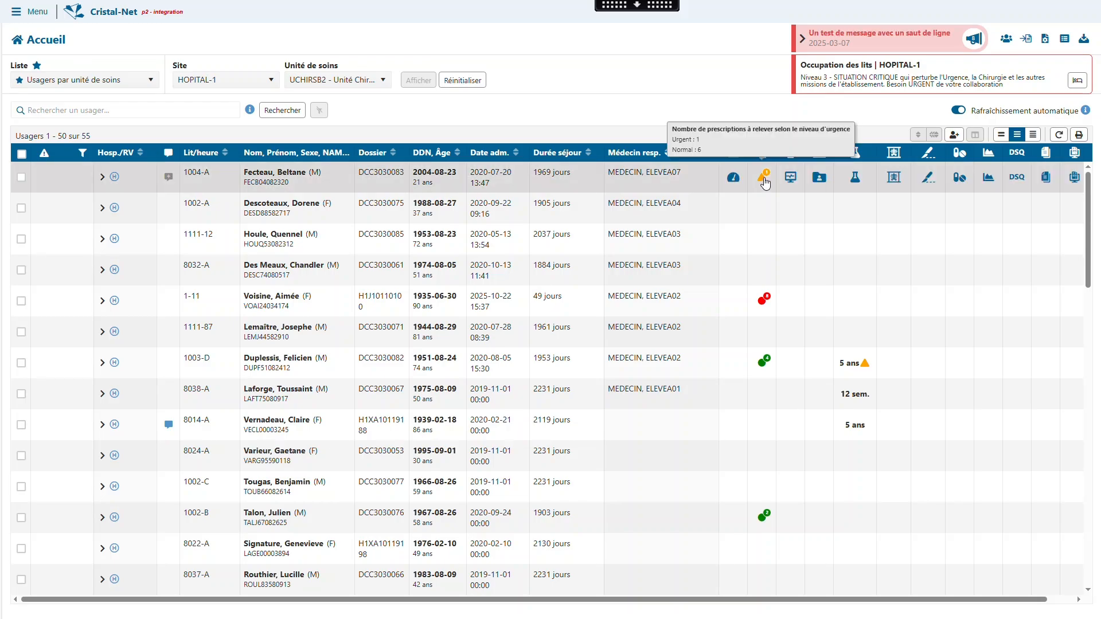
{"action": "left_click", "coordinate": [764, 181]}
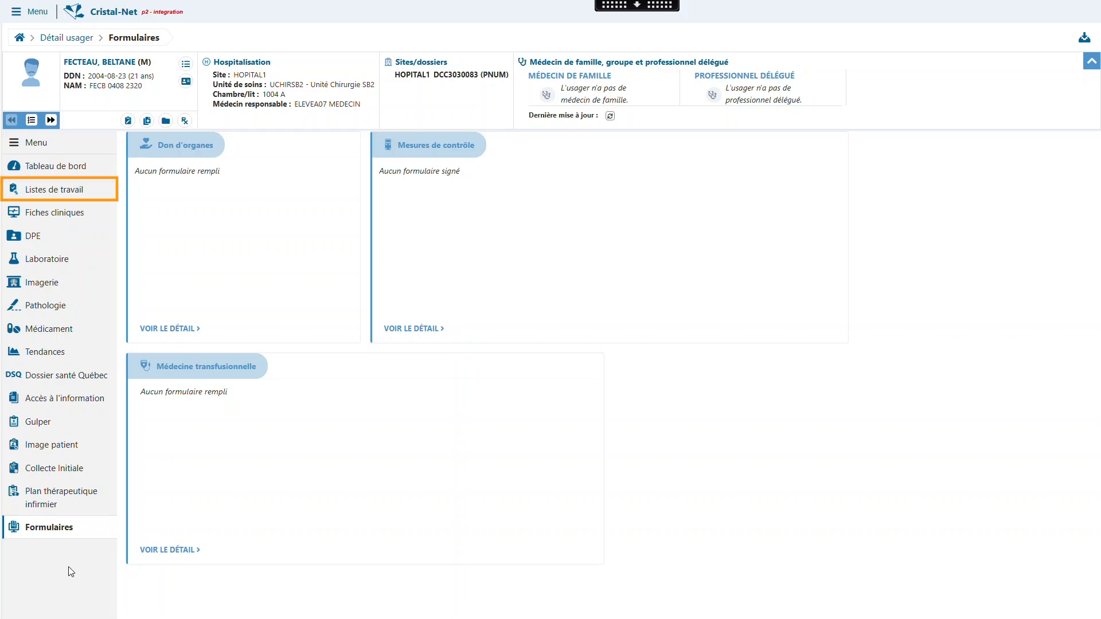
{"action": "left_click", "coordinate": [46, 191]}
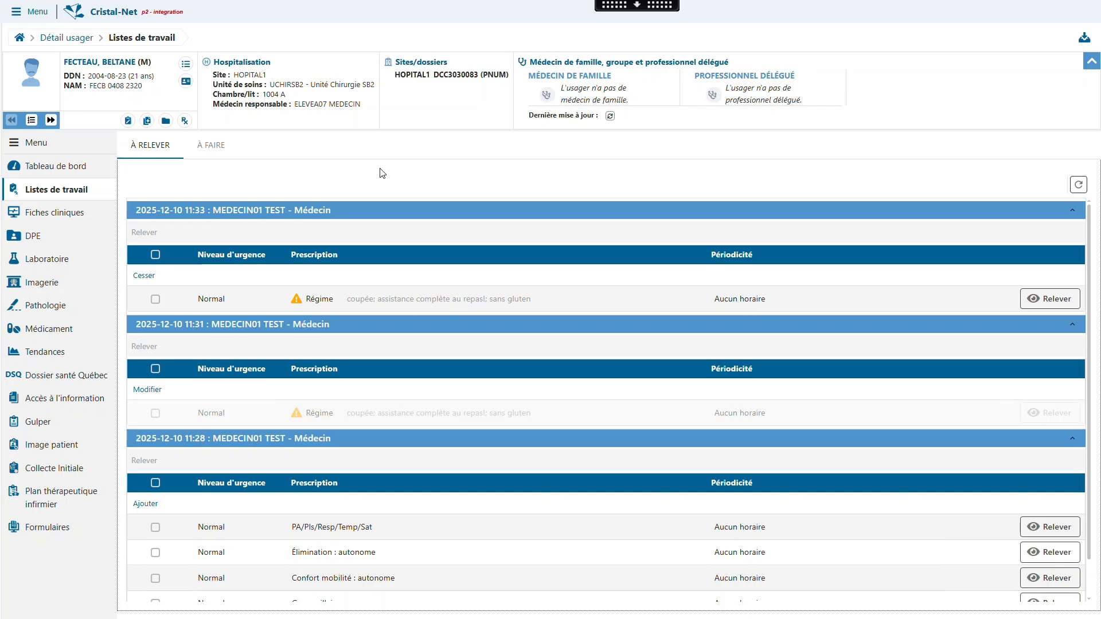
{"action": "key", "text": "Tab"}
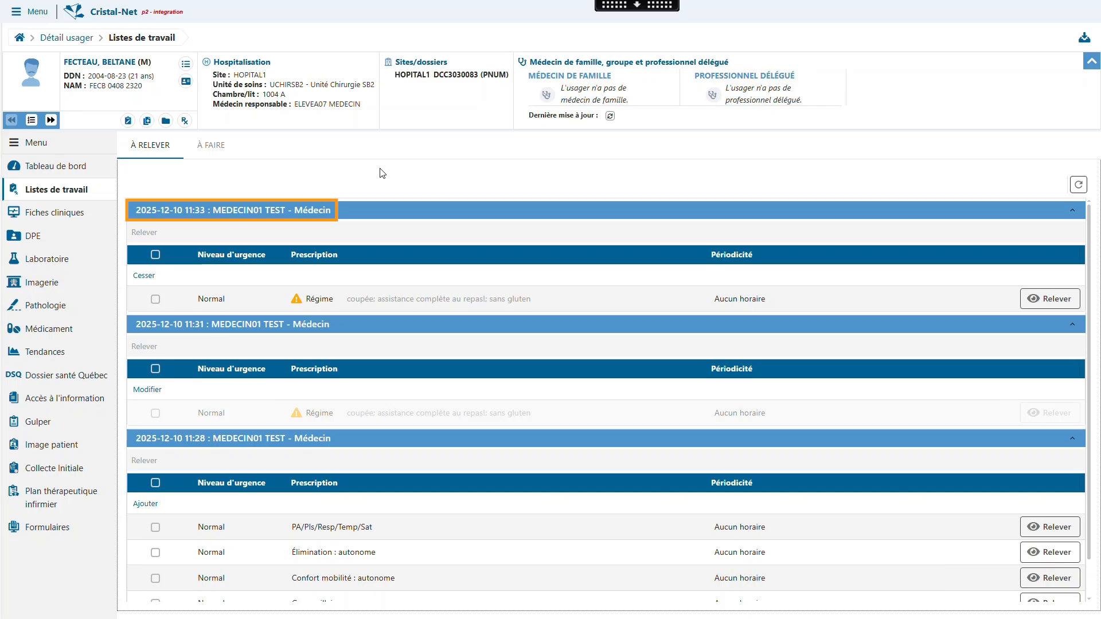
{"action": "key", "text": "Tab"}
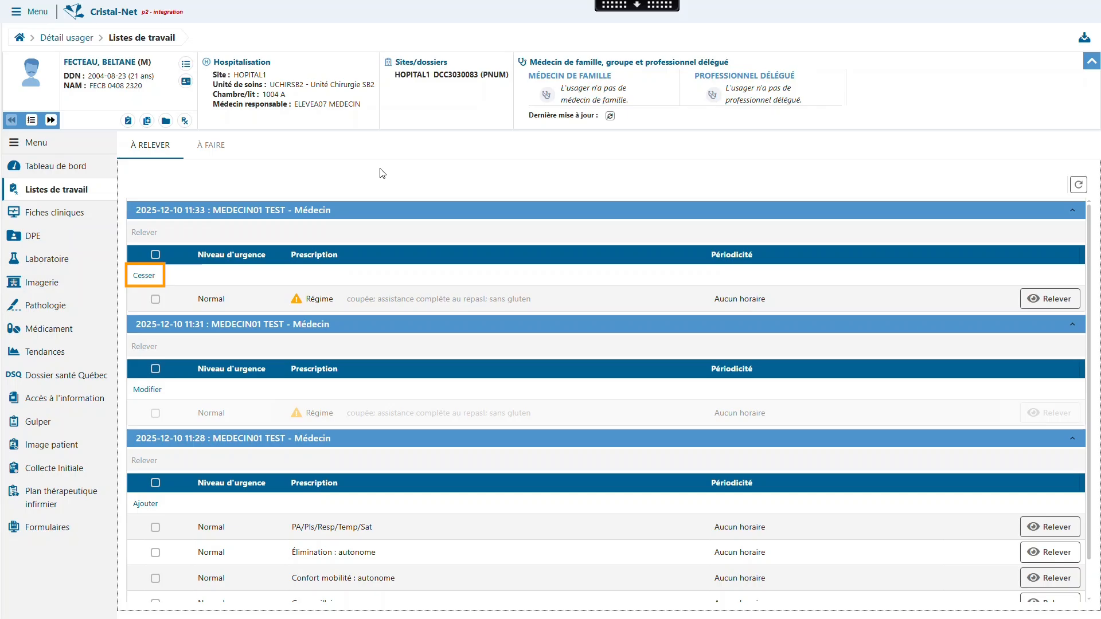
{"action": "key", "text": "Tab"}
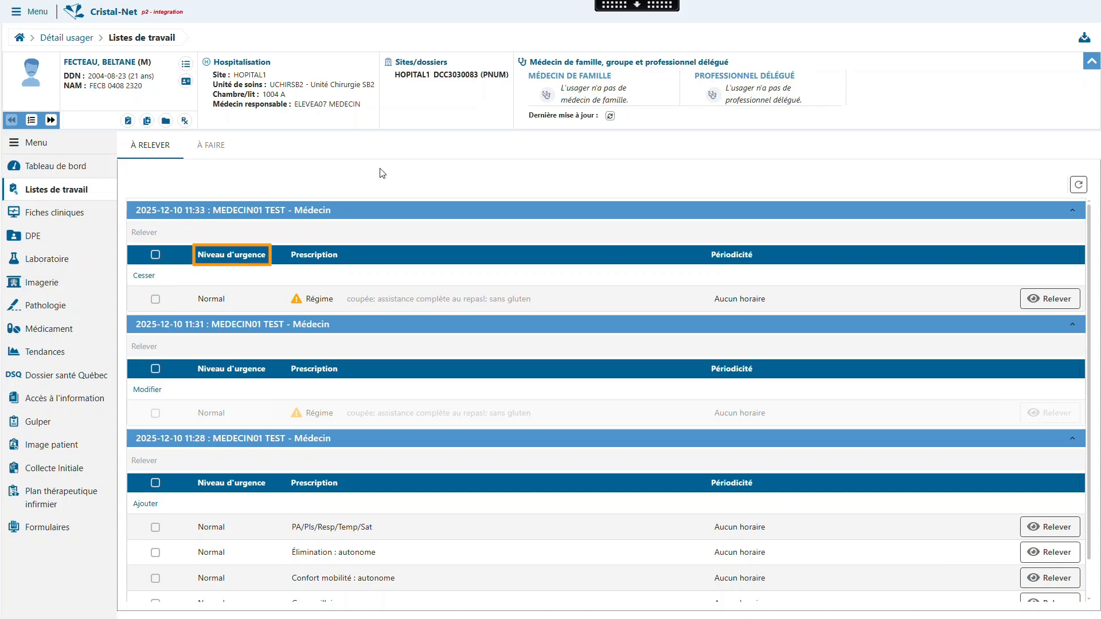
{"action": "key", "text": "Tab"}
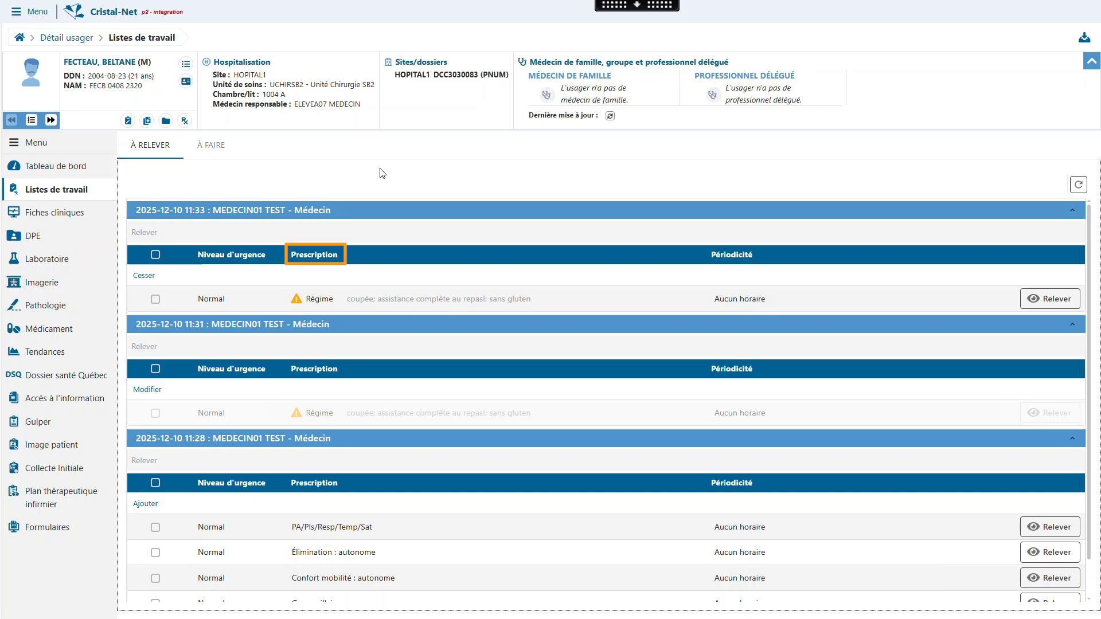
{"action": "key", "text": "Tab"}
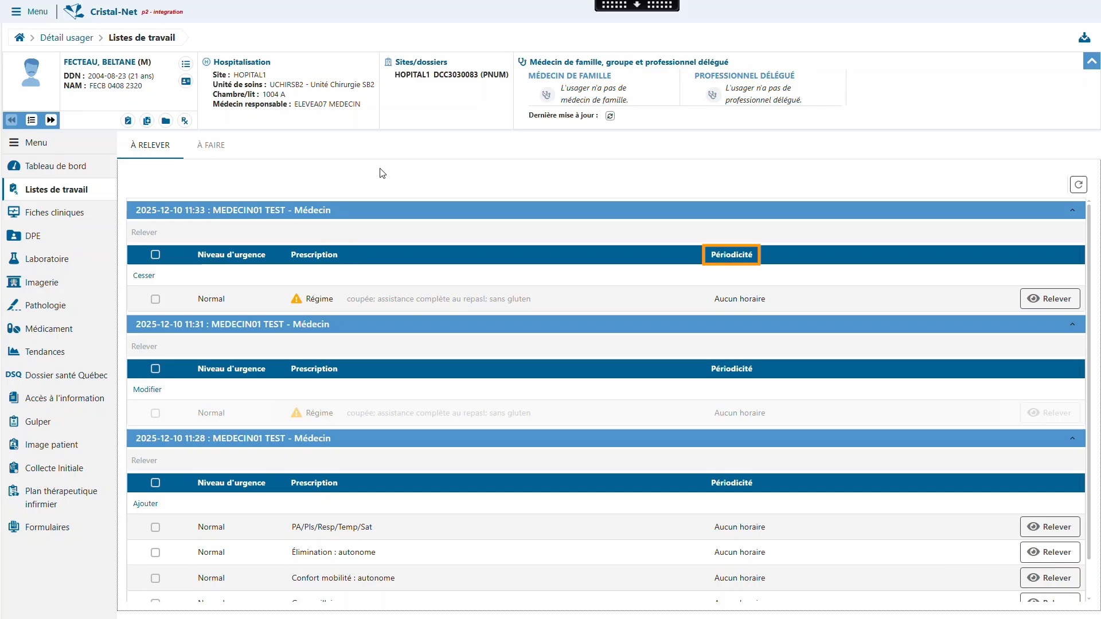
{"action": "key", "text": "Tab"}
{"action": "key", "text": "Tab"}
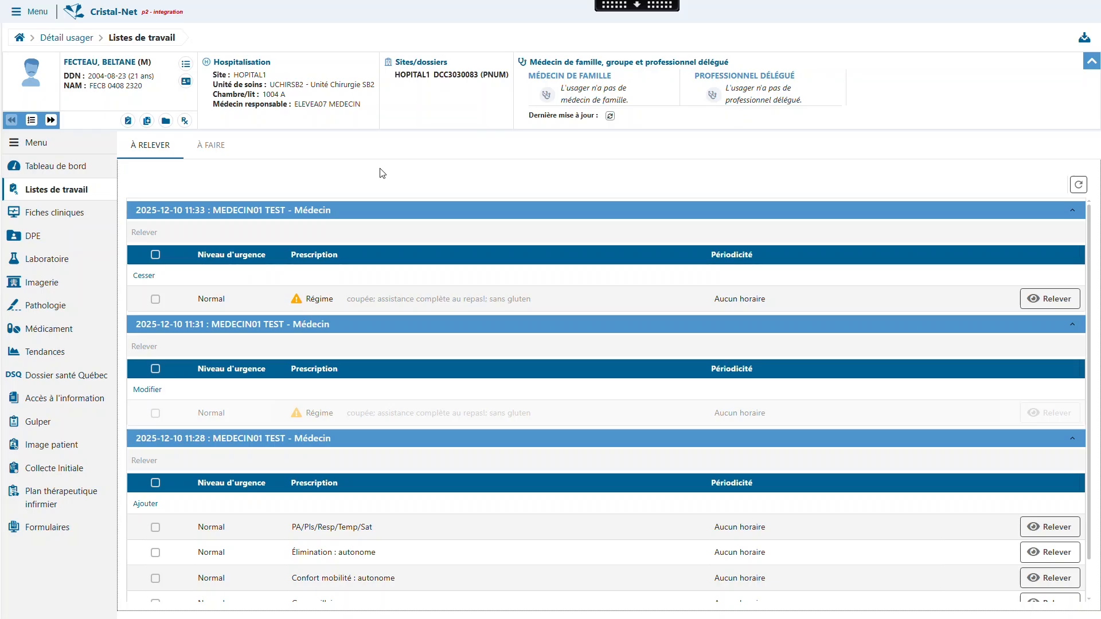
{"action": "key", "text": "Tab"}
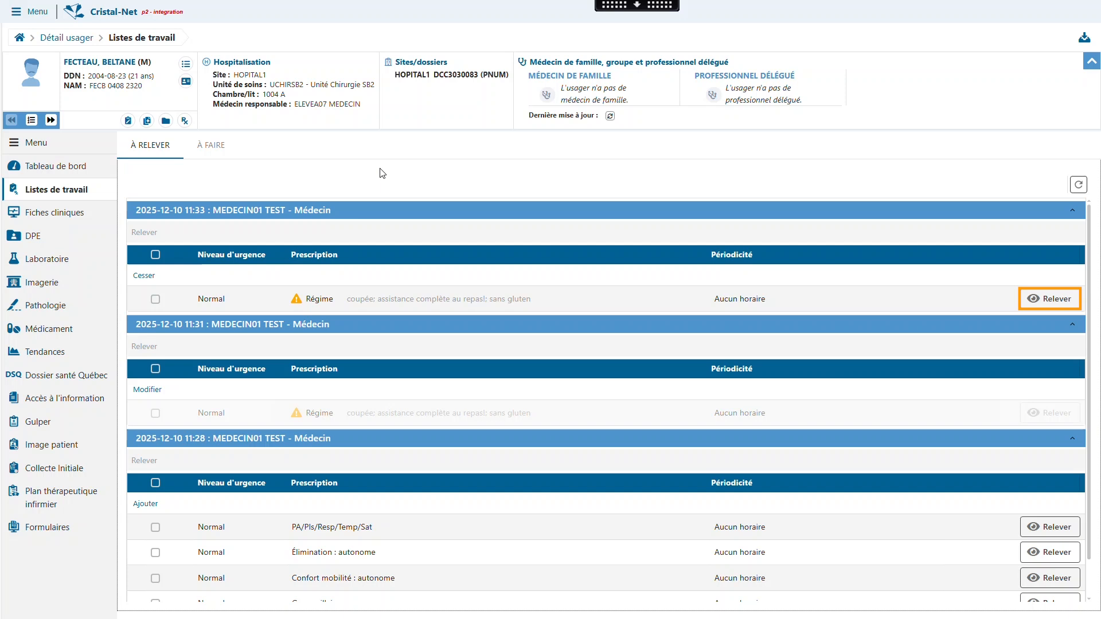
- Acknowledge (Relever) the stopped Régime prescription and all prescriptions added at 11:28, and refresh the list
{"action": "left_click", "coordinate": [1057, 299]}
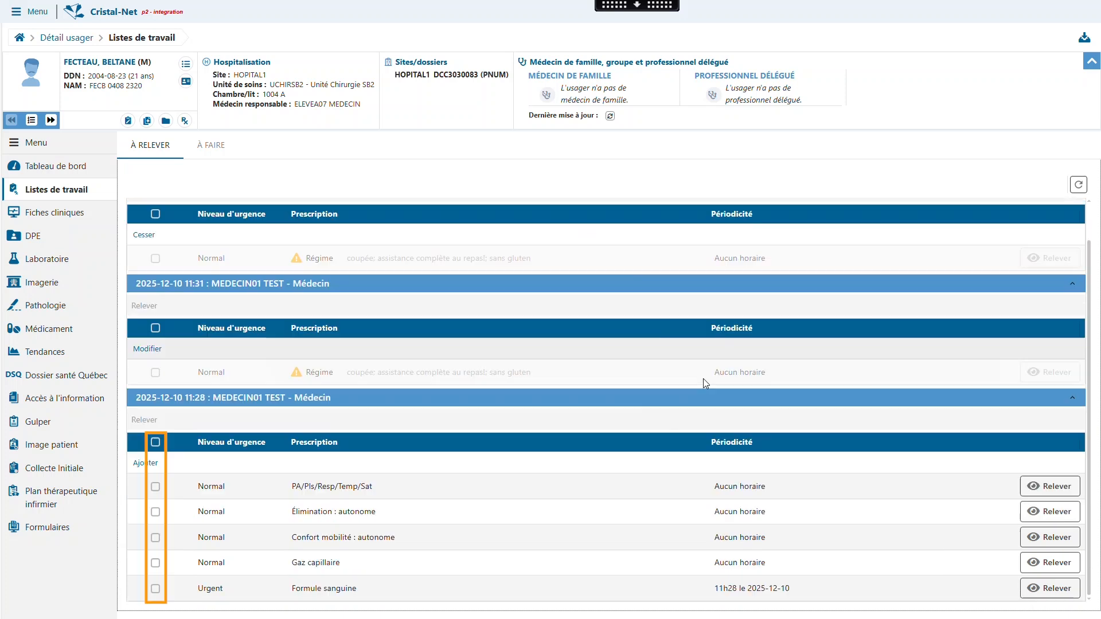
{"action": "left_click", "coordinate": [155, 486]}
{"action": "left_click", "coordinate": [155, 513]}
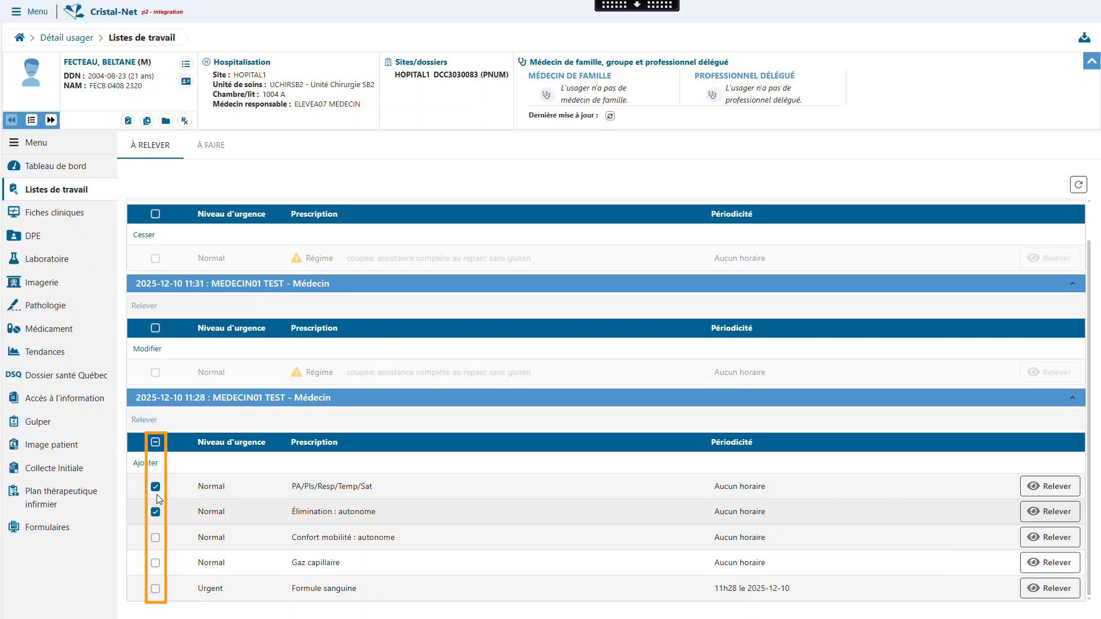
{"action": "left_click", "coordinate": [155, 442]}
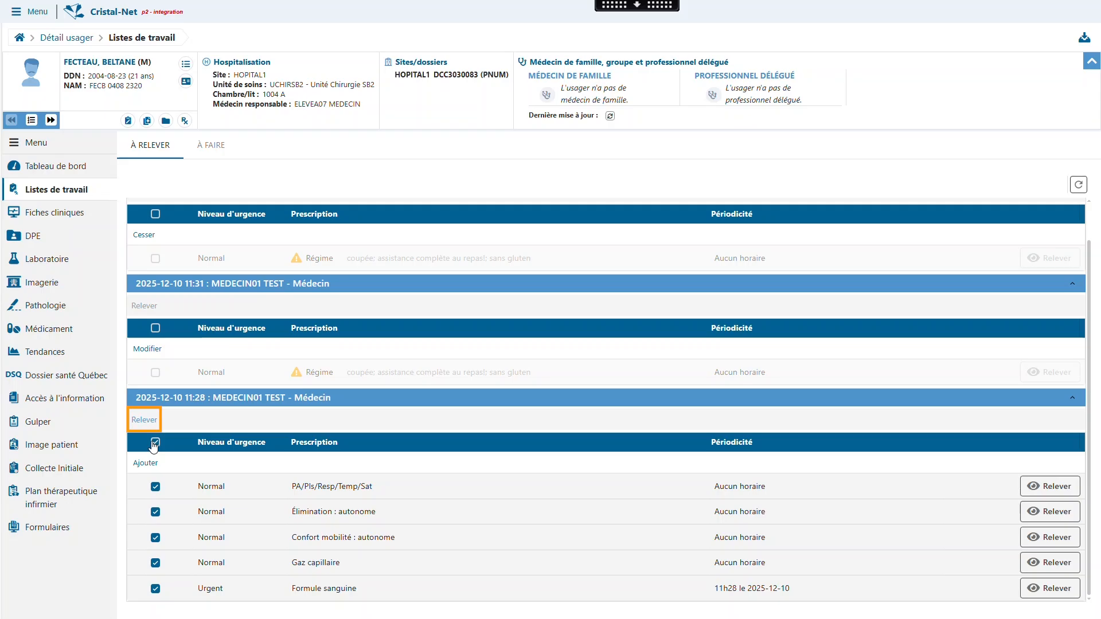
{"action": "left_click", "coordinate": [147, 420]}
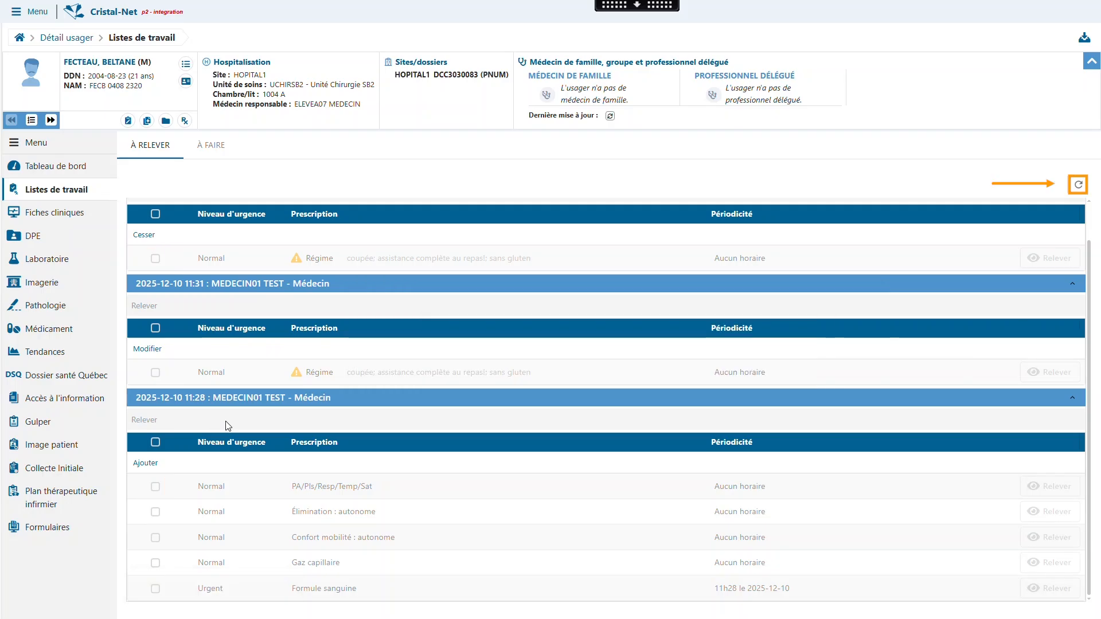
{"action": "left_click", "coordinate": [1075, 189]}
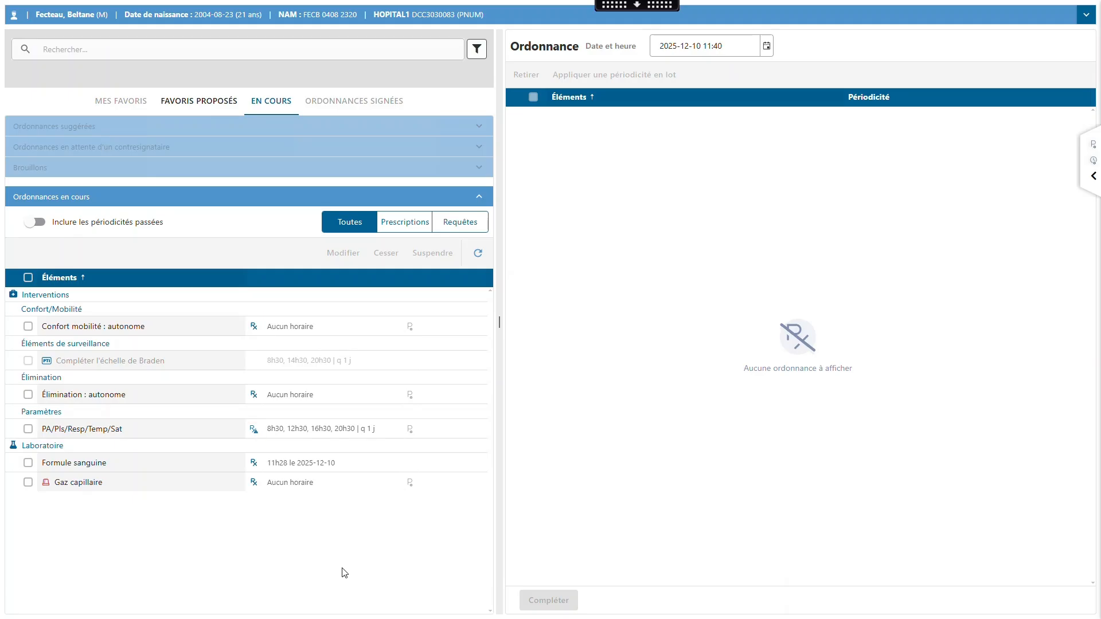
- Select Gaz capillaire and Élimination : autonome among the current orders and add both to the order for modification
{"action": "mouse_move", "coordinate": [254, 432]}
{"action": "mouse_move", "coordinate": [388, 487]}
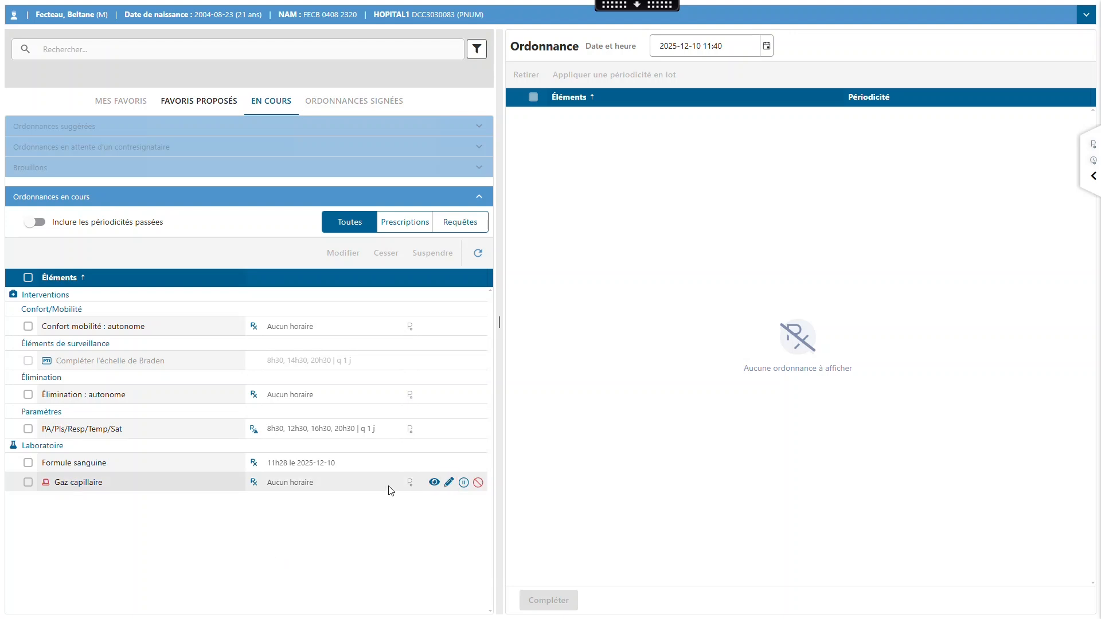
{"action": "left_click", "coordinate": [28, 484]}
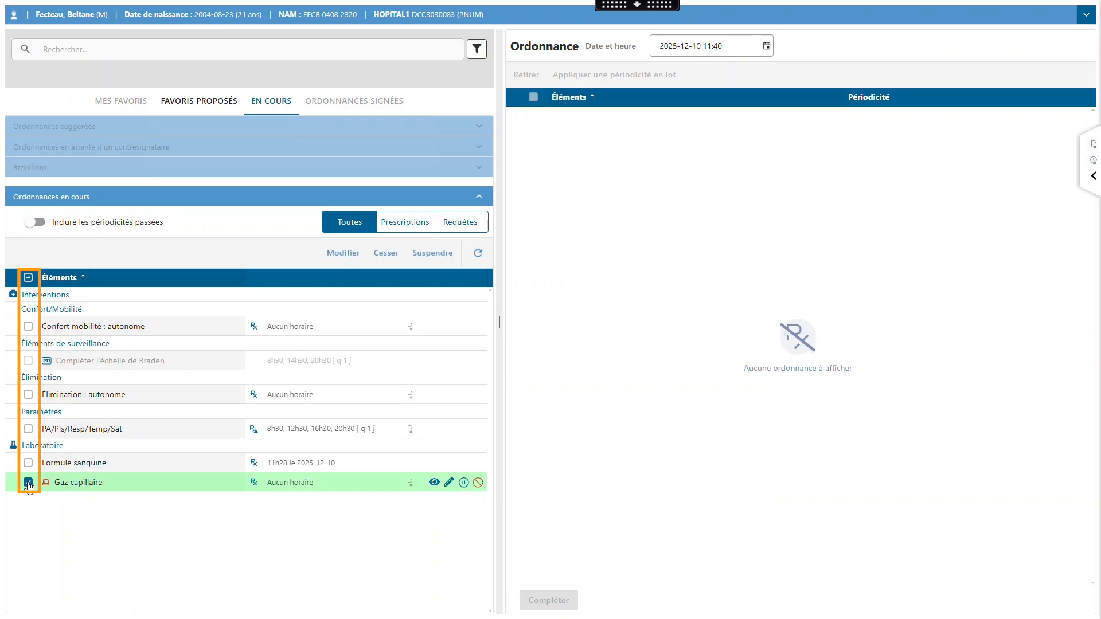
{"action": "left_click", "coordinate": [27, 395]}
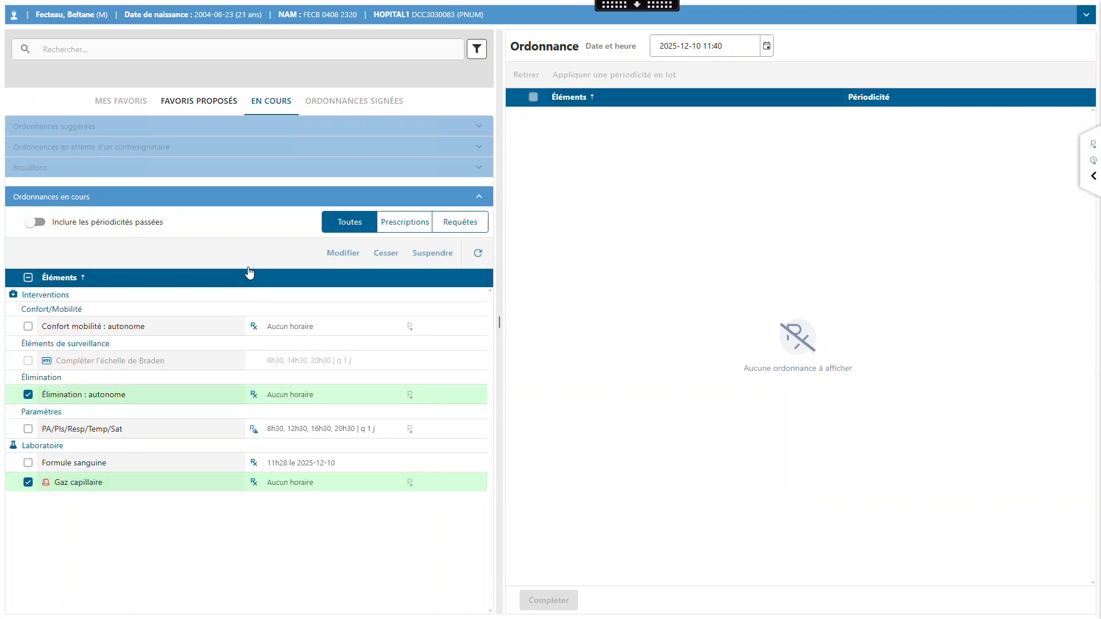
{"action": "left_click", "coordinate": [339, 255]}
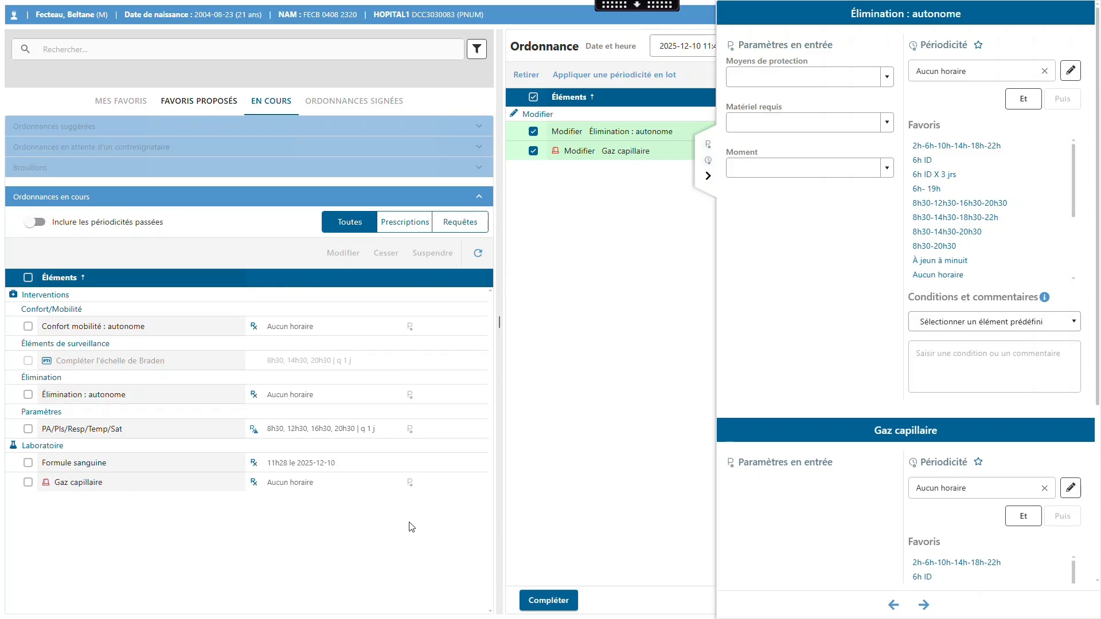
- Withdraw the Élimination : autonome modification from the order being prepared
{"action": "mouse_move", "coordinate": [424, 399]}
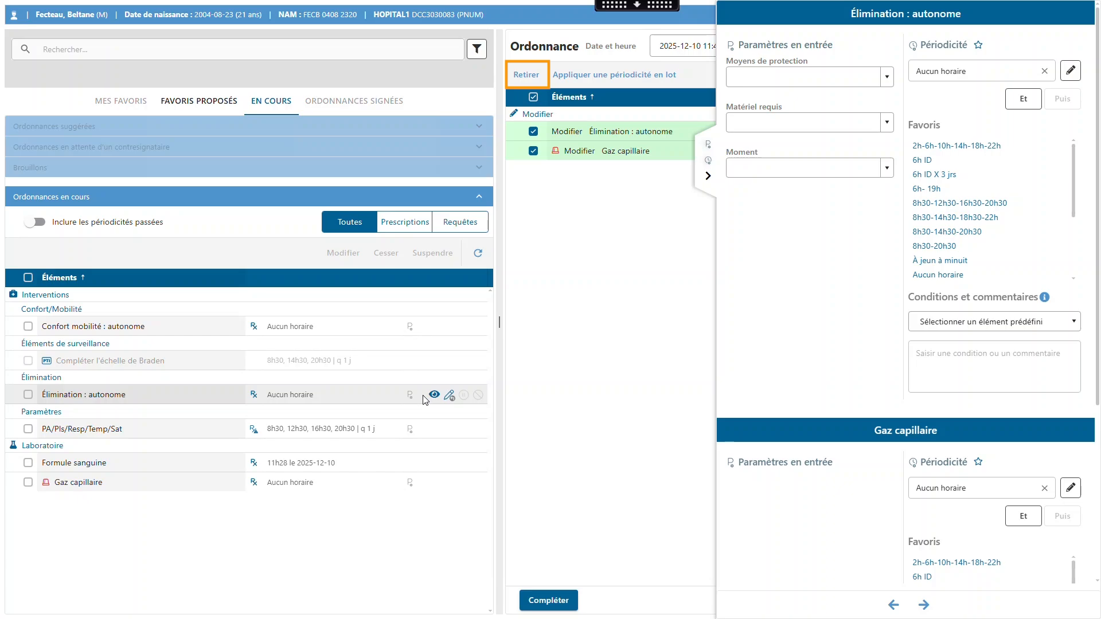
{"action": "left_click", "coordinate": [449, 396]}
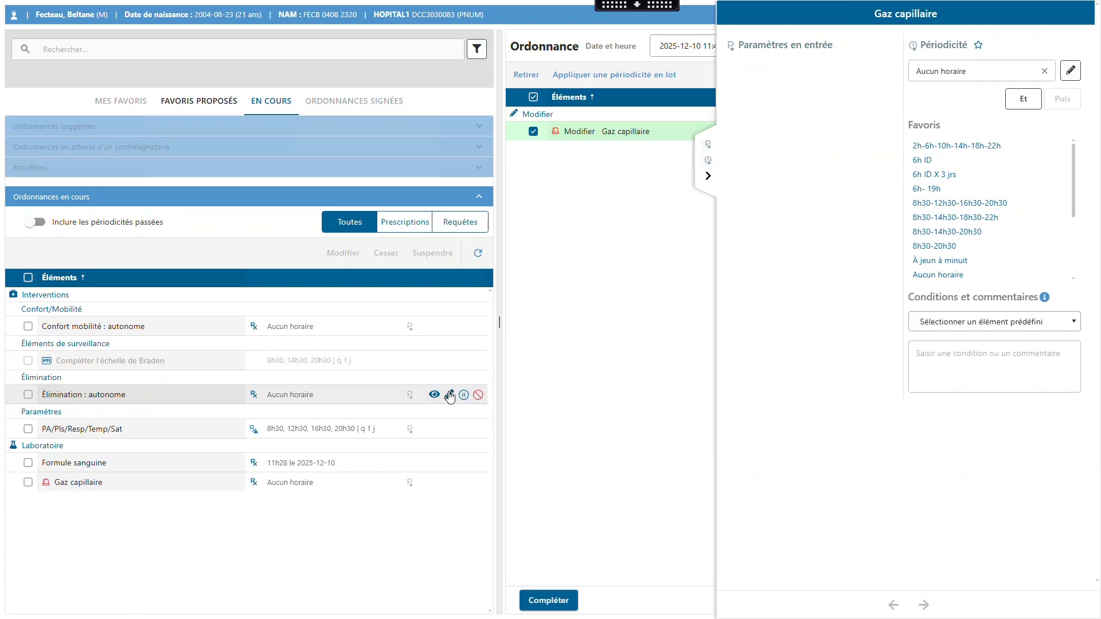
- Set Gaz capillaire's periodicity to Maintenant (E), Ions/Métabolites requis to Non and Mode administration to Lunette nasale
{"action": "scroll", "coordinate": [1079, 278], "scroll_direction": "down", "scroll_amount": 2}
{"action": "left_click", "coordinate": [939, 259]}
{"action": "left_click", "coordinate": [802, 88]}
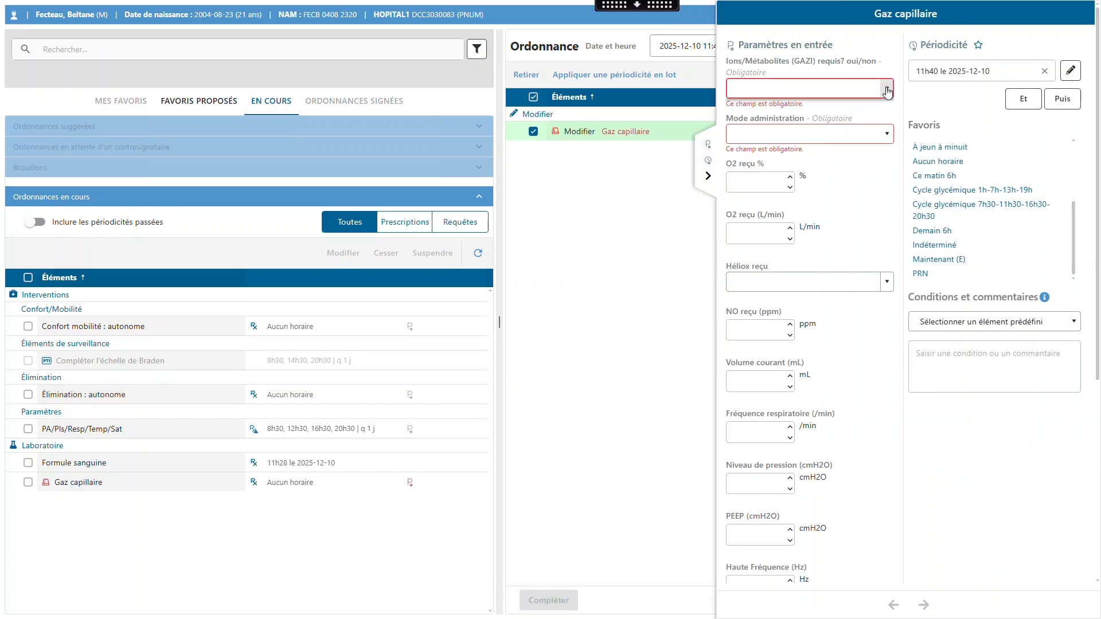
{"action": "left_click", "coordinate": [768, 130]}
{"action": "left_click", "coordinate": [884, 135]}
{"action": "left_click", "coordinate": [803, 239]}
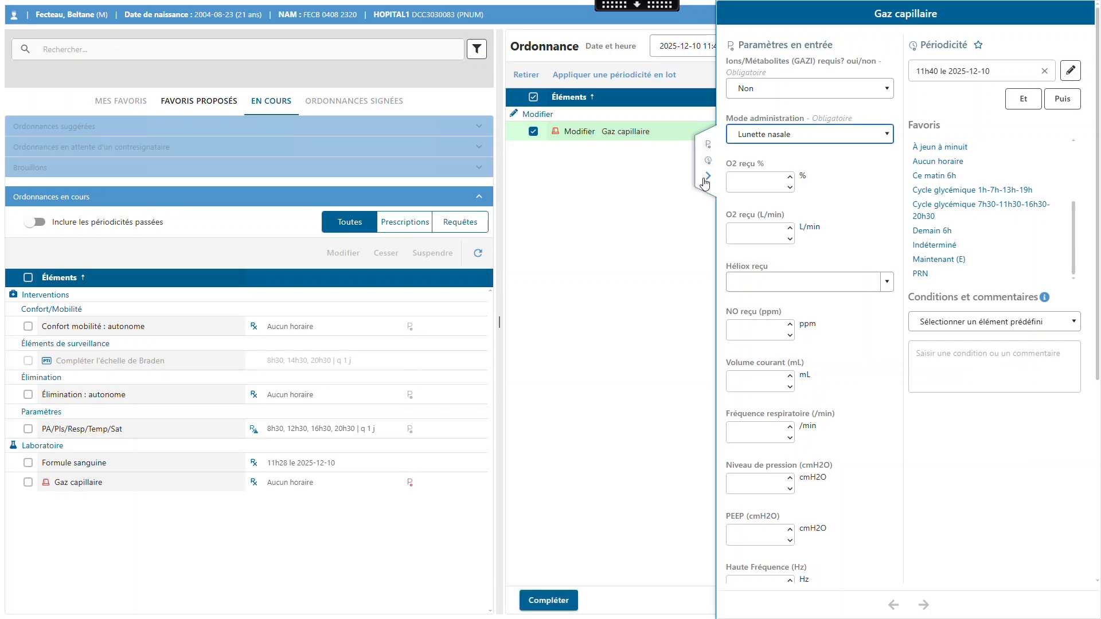
- Collapse the order details, then complete and save the order modifying Gaz capillaire
{"action": "left_click", "coordinate": [709, 176]}
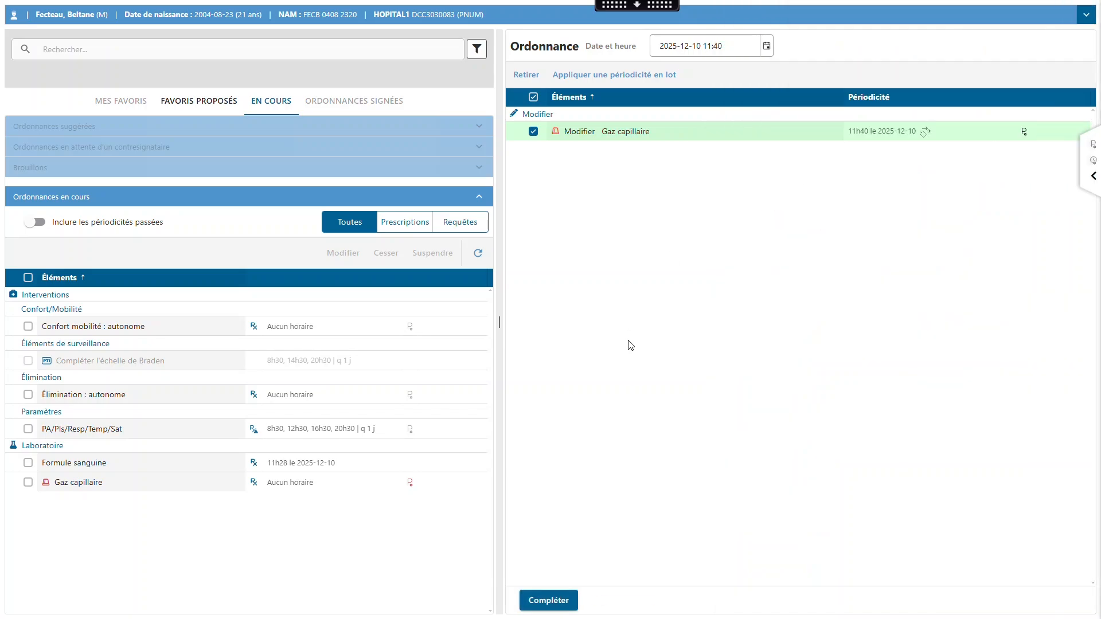
{"action": "left_click", "coordinate": [570, 601]}
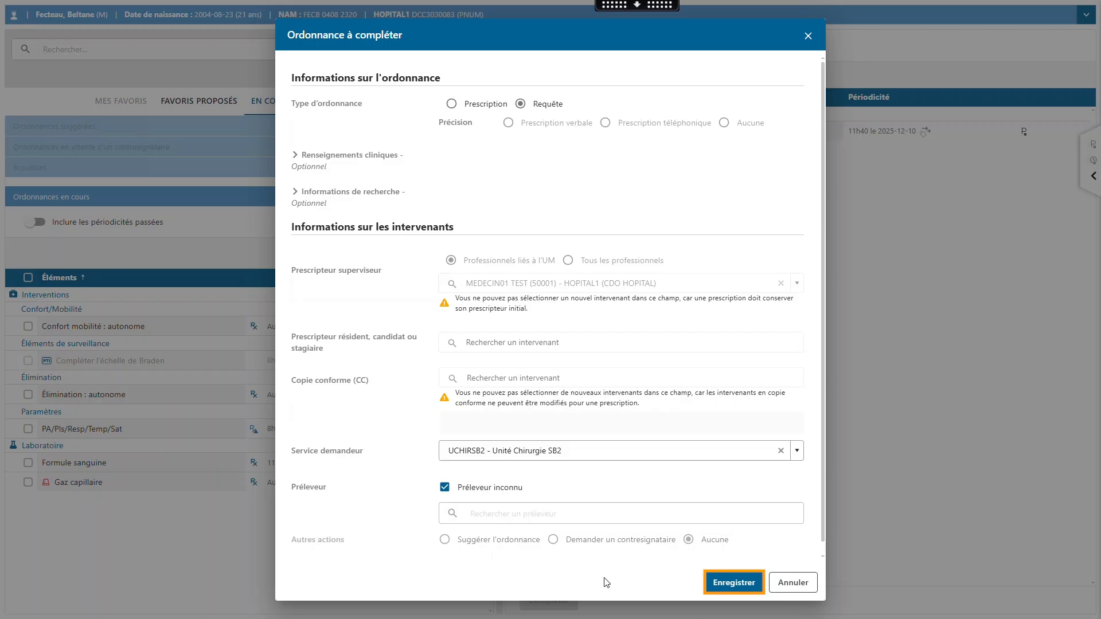
{"action": "left_click", "coordinate": [711, 582]}
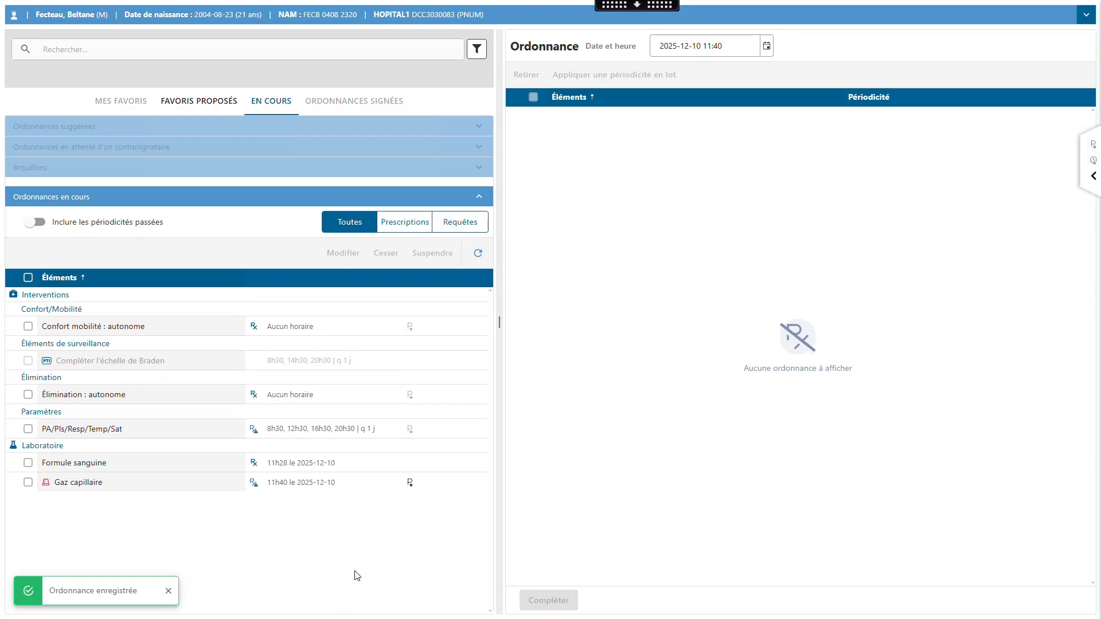
- View the details of the modified Gaz capillaire order, including its input parameters and periodicity
{"action": "mouse_move", "coordinate": [390, 489]}
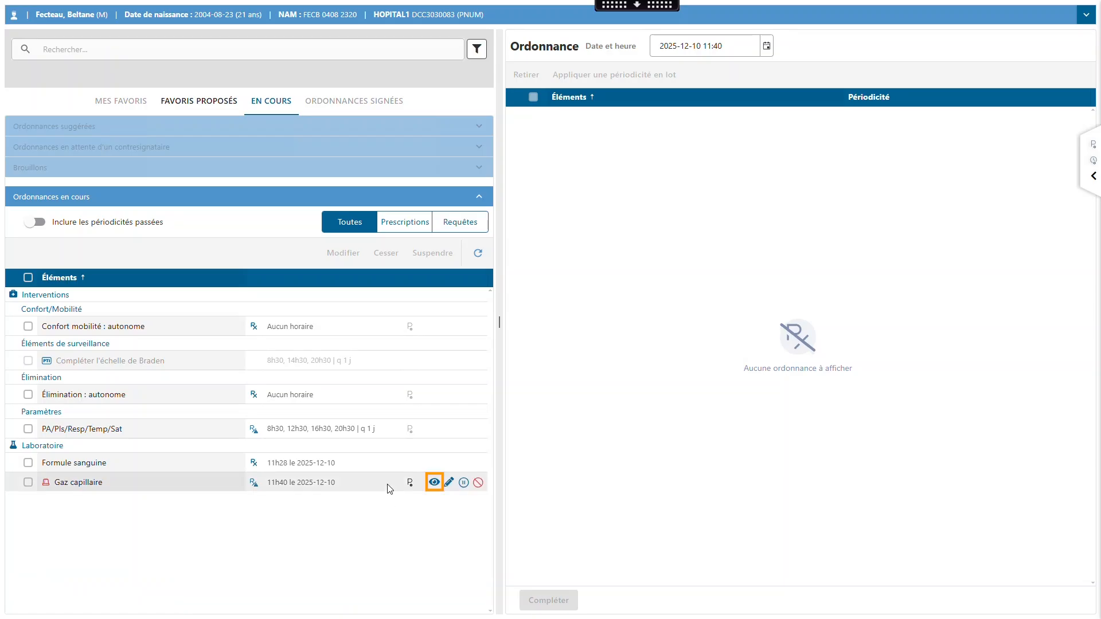
{"action": "left_click", "coordinate": [433, 483]}
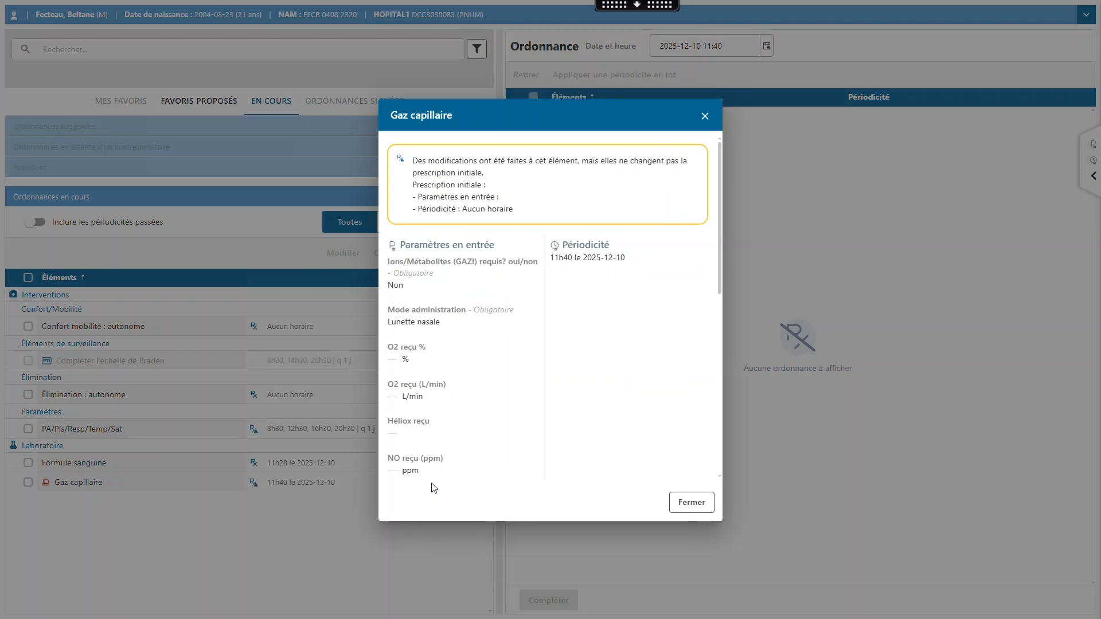